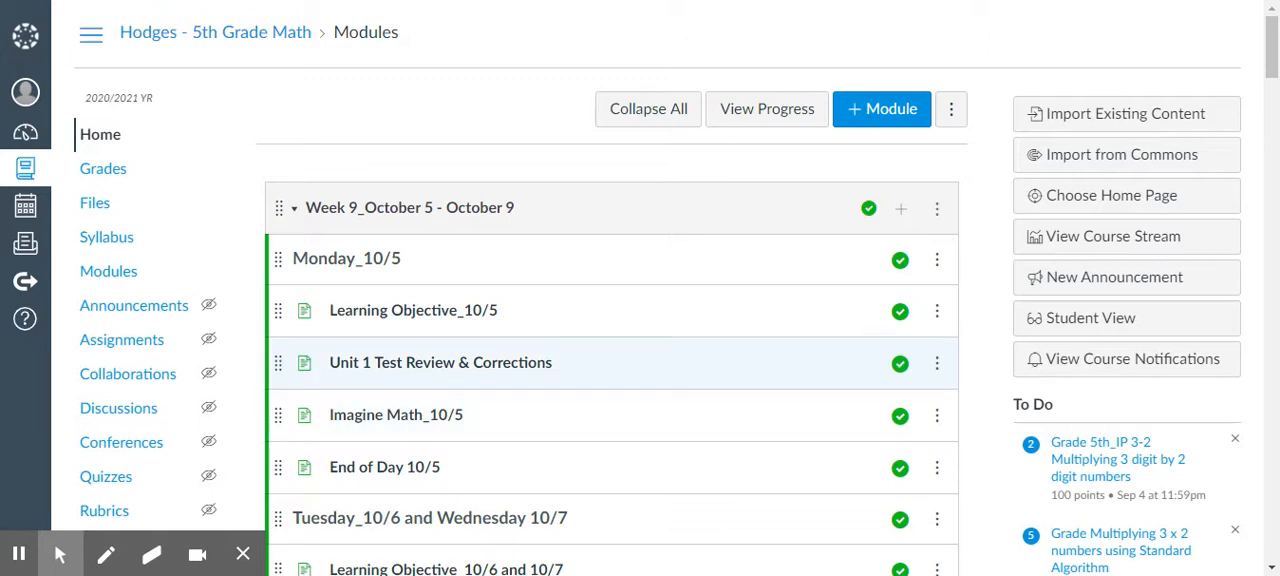
scroll(576, 383, down, 2)
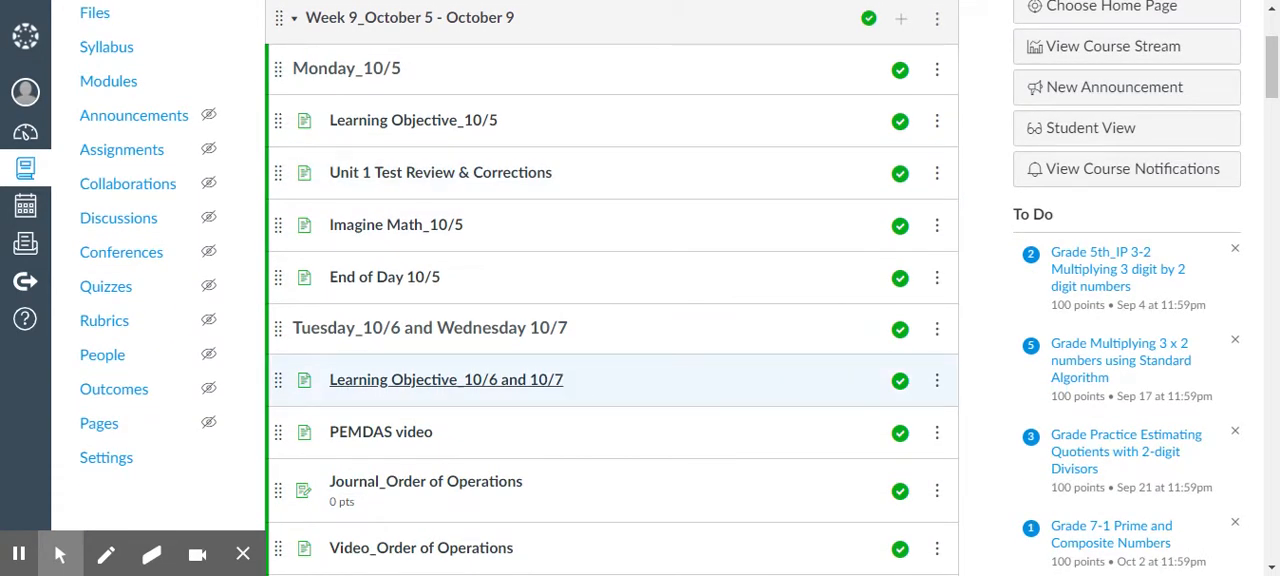
scroll(578, 381, down, 2)
scroll(585, 377, down, 2)
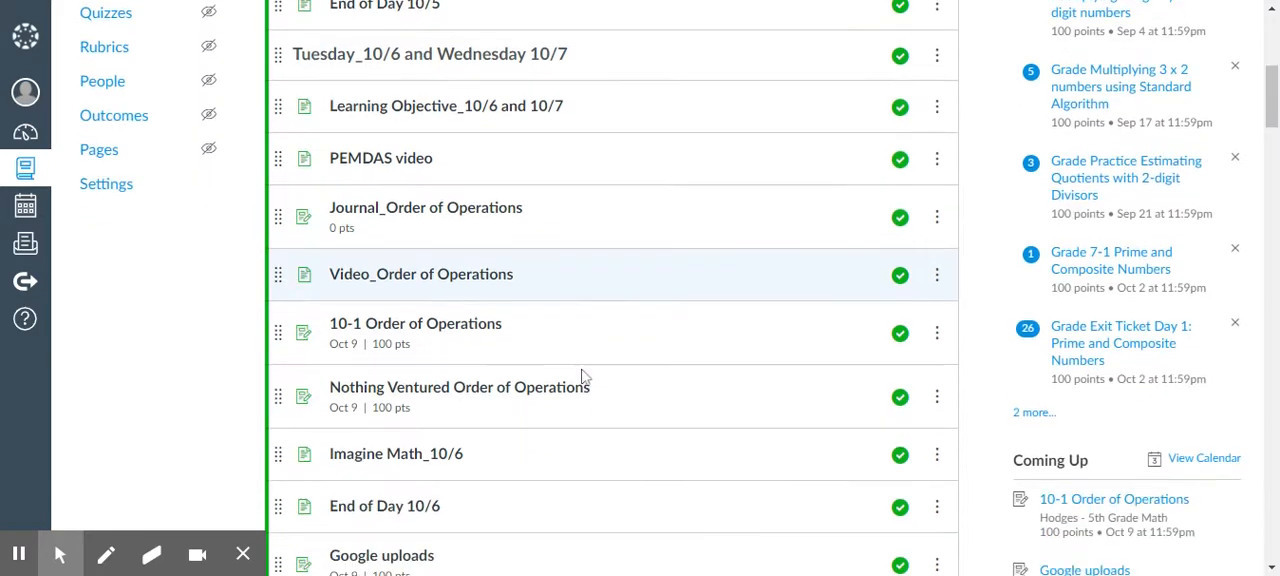
scroll(585, 377, down, 2)
scroll(585, 377, down, 1)
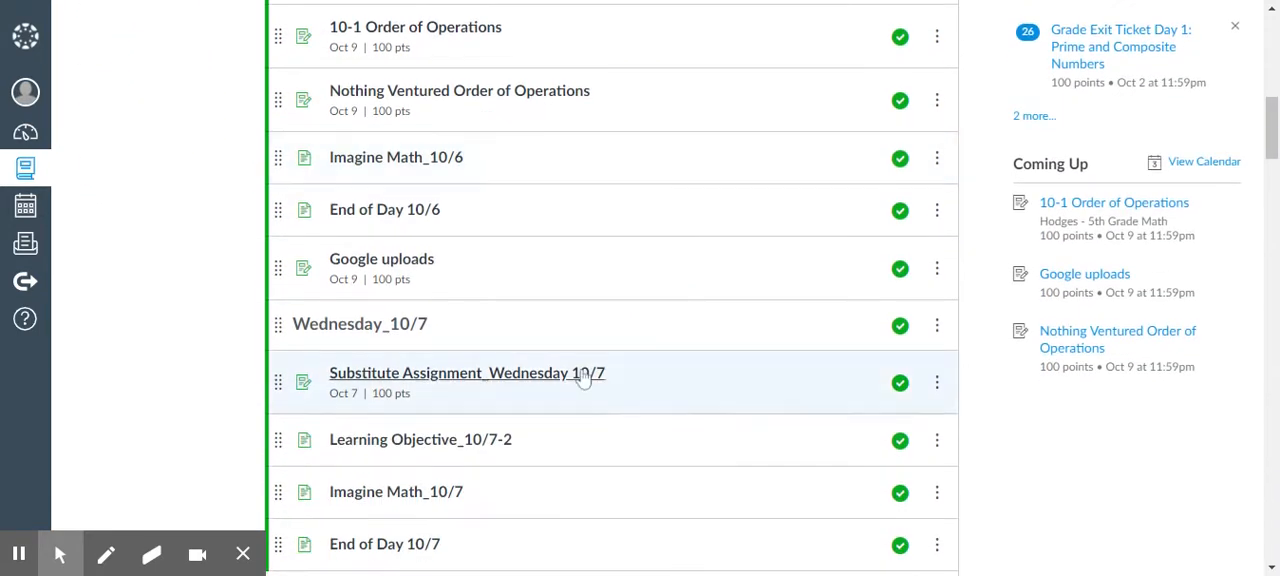
Step: Begin editing the settings of the Google uploads assignment
click(393, 272)
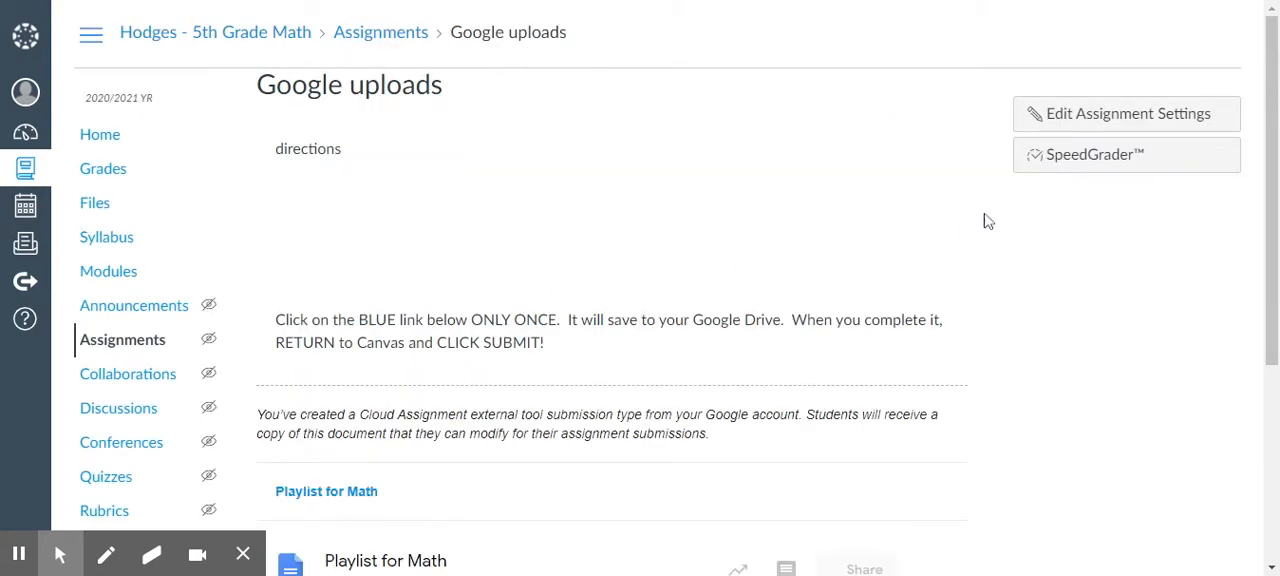
click(1064, 120)
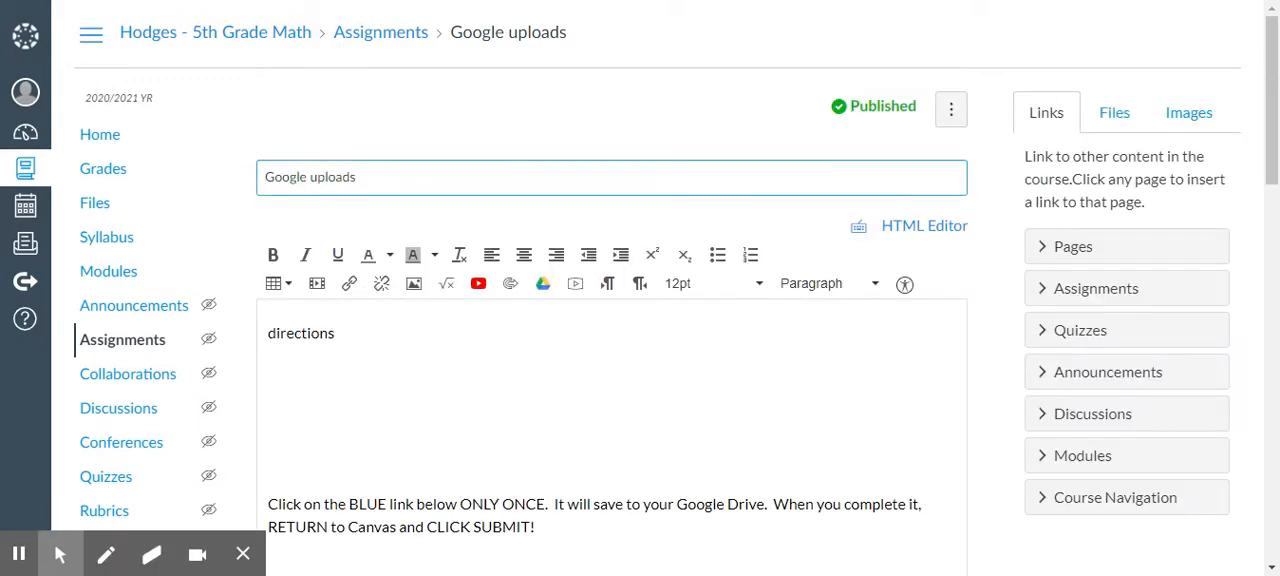
Step: Make the two-line directions paragraph ending 'CLICK SUBMIT!' bold
double_click(272, 333)
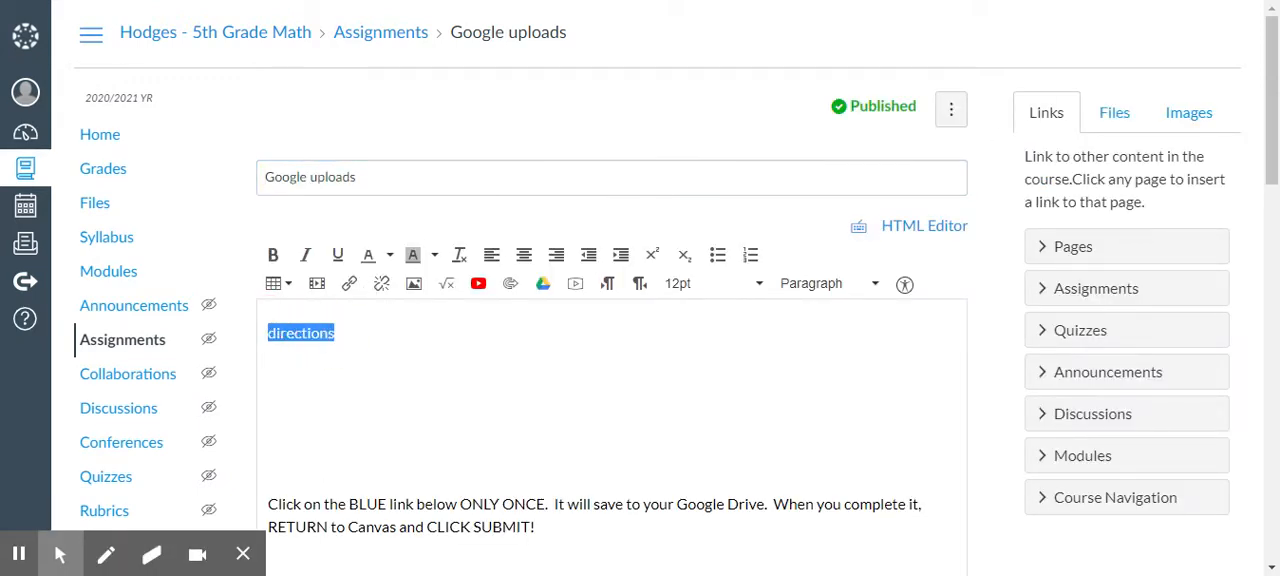
scroll(951, 567, down, 2)
scroll(951, 567, down, 2)
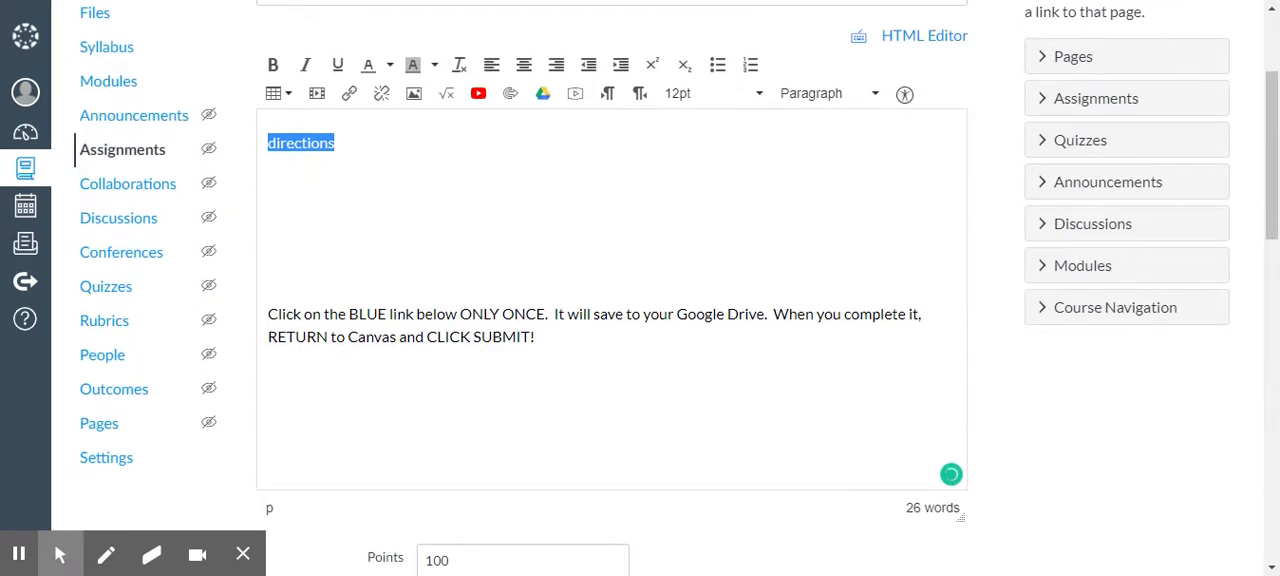
drag(535, 337, 268, 314)
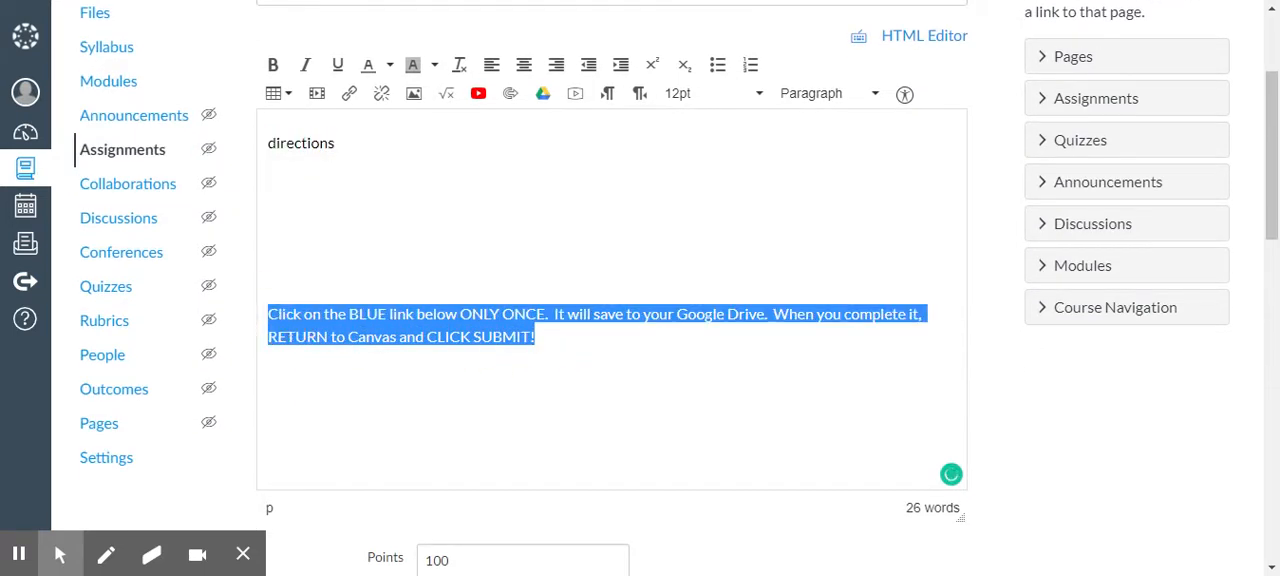
click(272, 64)
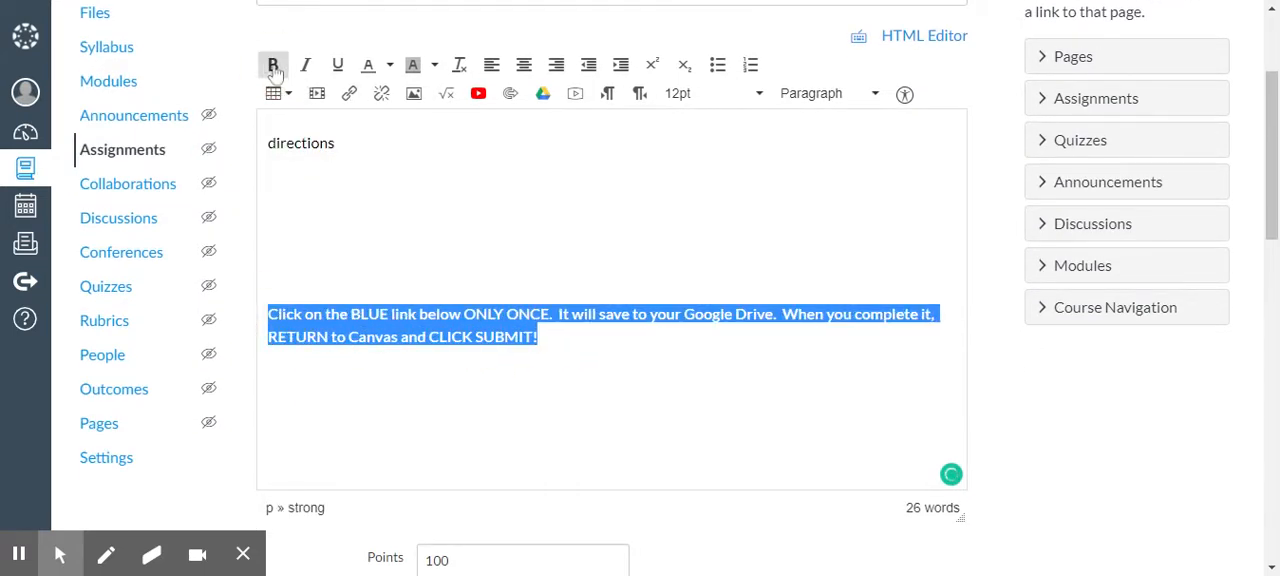
click(578, 352)
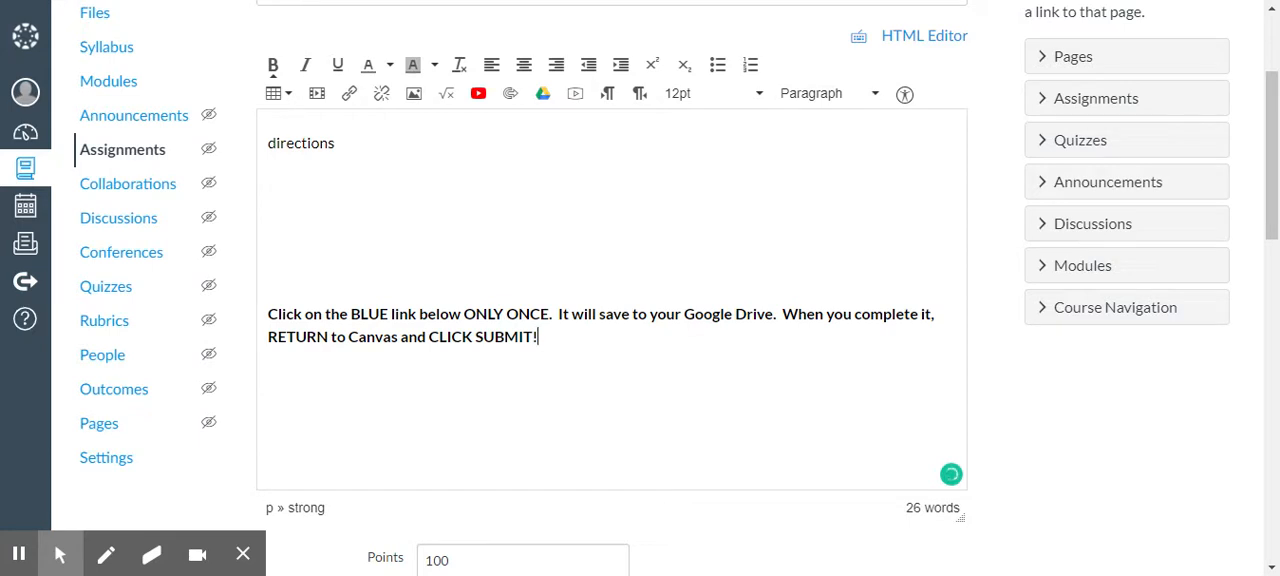
scroll(640, 300, down, 1)
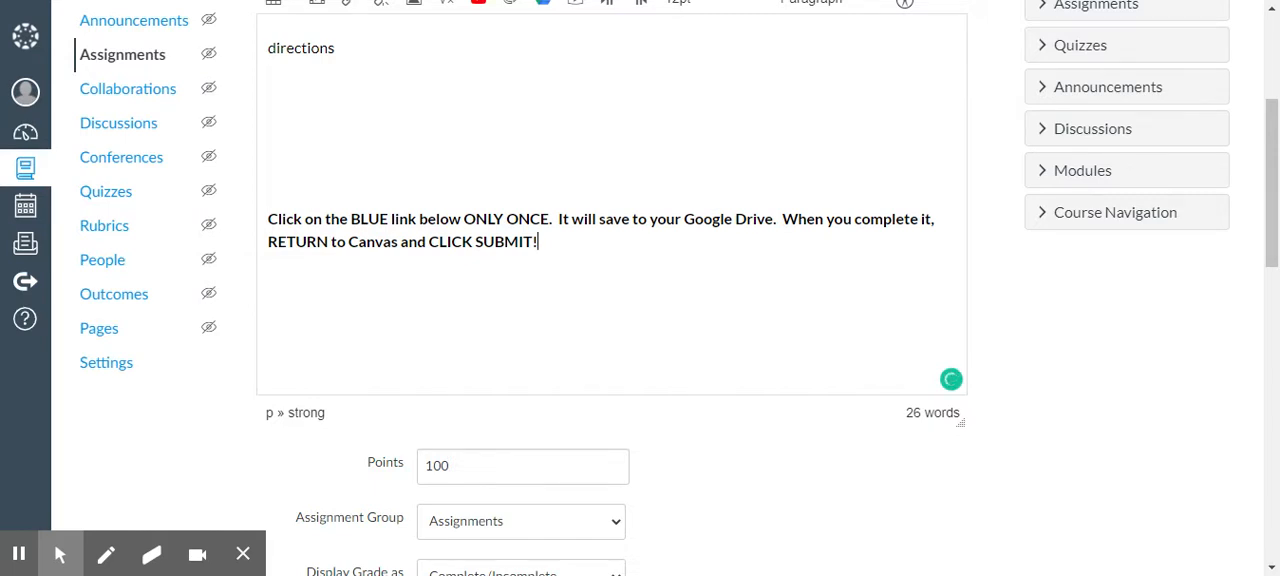
scroll(494, 422, up, 3)
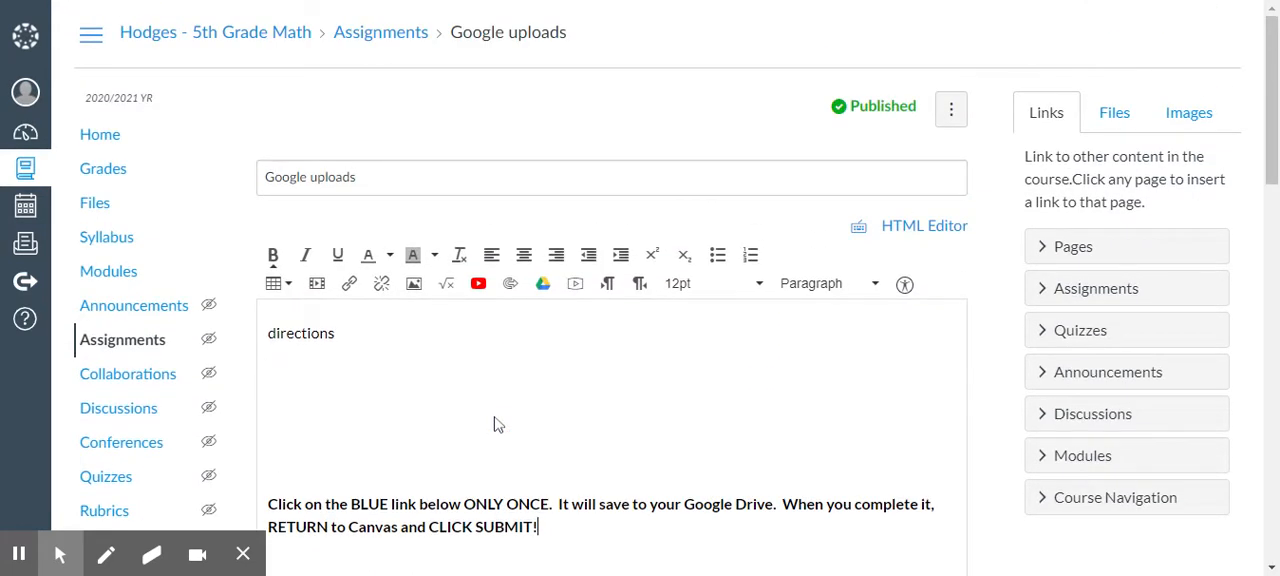
scroll(494, 422, down, 3)
scroll(494, 422, down, 1)
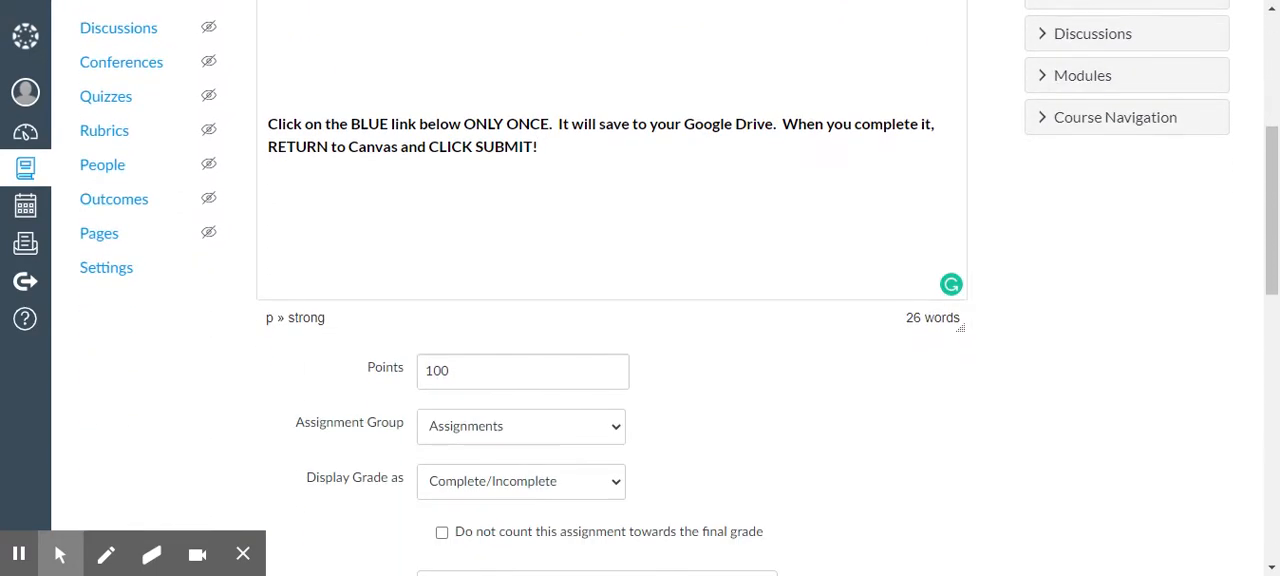
scroll(494, 422, up, 2)
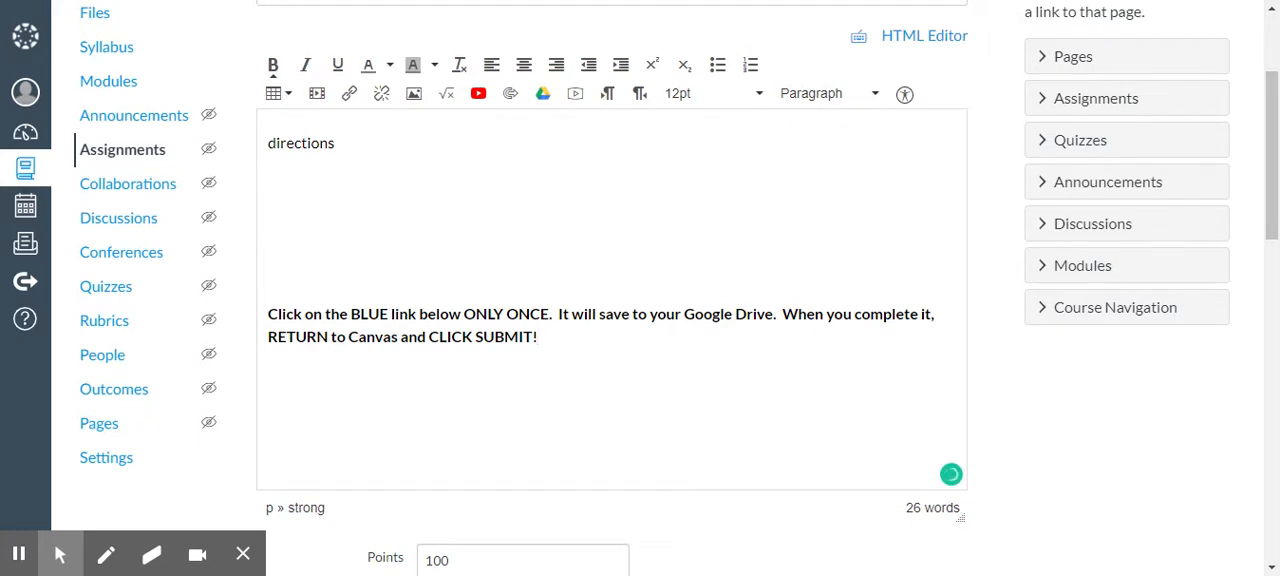
scroll(494, 422, down, 3)
scroll(600, 280, down, 2)
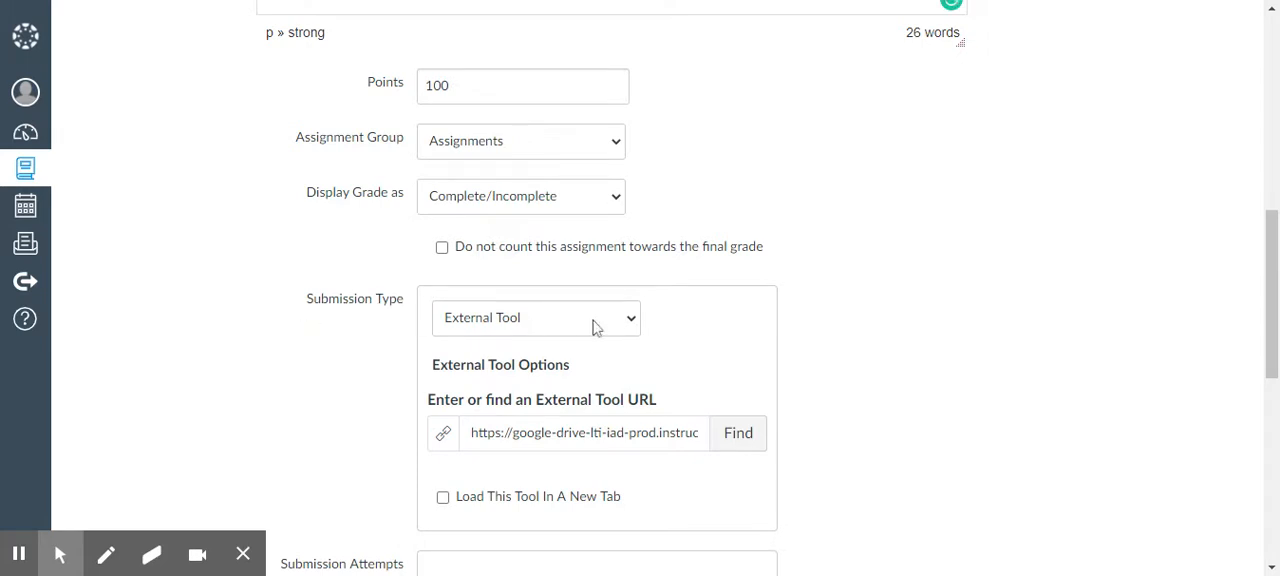
Step: Keep External Tool as the submission type and move to the External Tool URL field
click(639, 325)
click(523, 400)
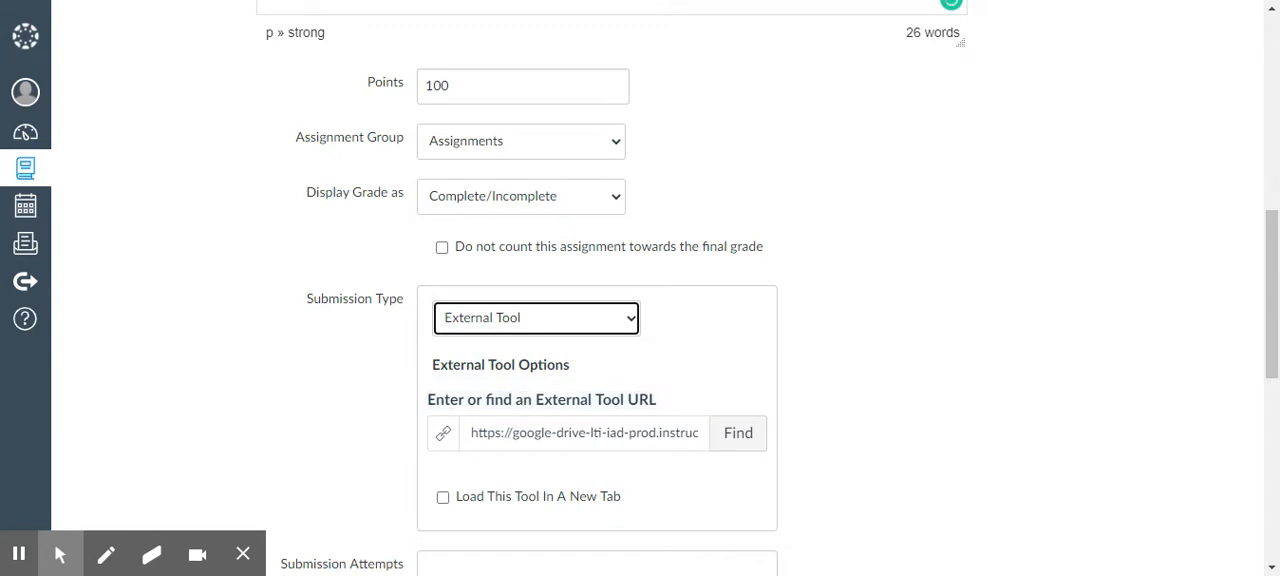
click(494, 407)
Step: Choose Google Drive Cloud Assignment from the external tools list
click(742, 446)
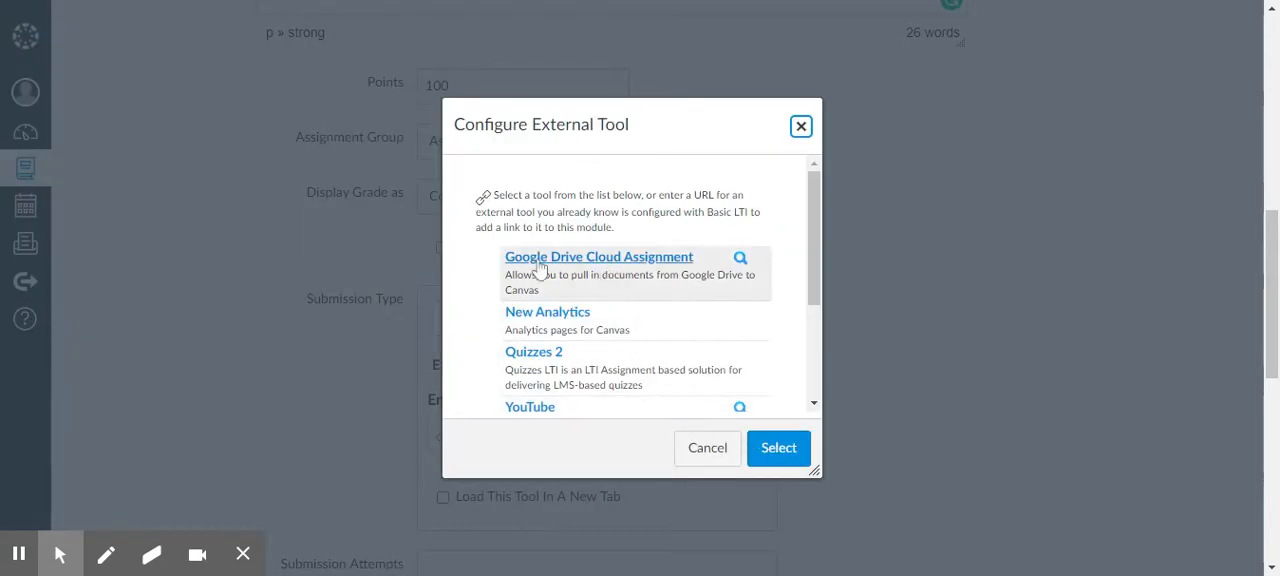
click(538, 264)
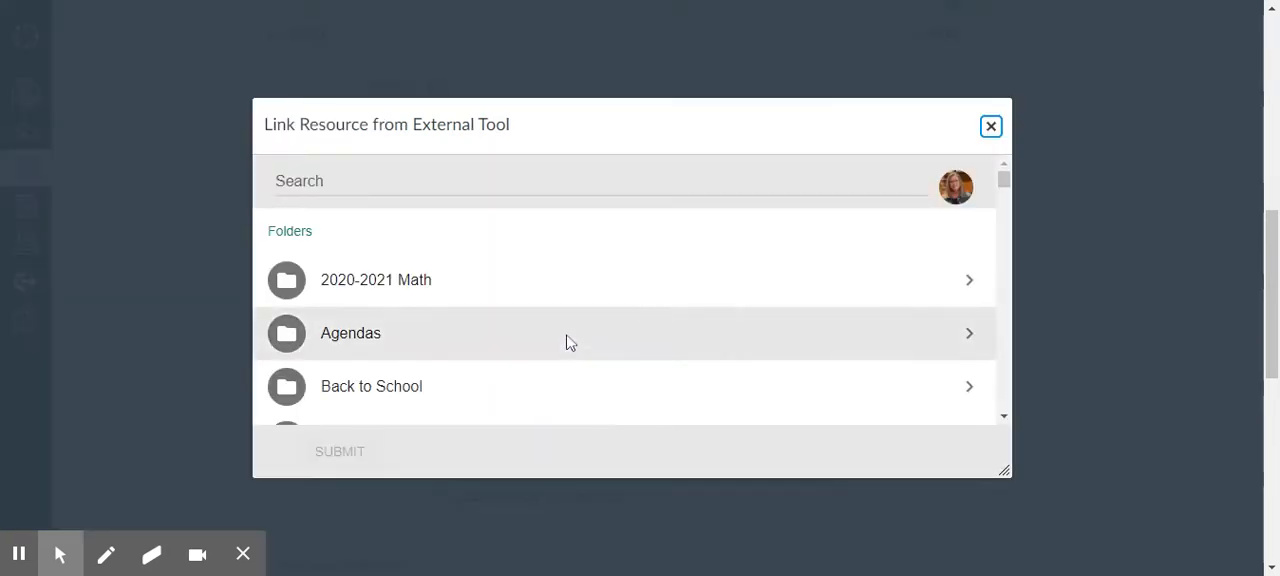
Step: Attach the Playlist for Math document from 20-21 Playlists as the cloud assignment link
click(408, 284)
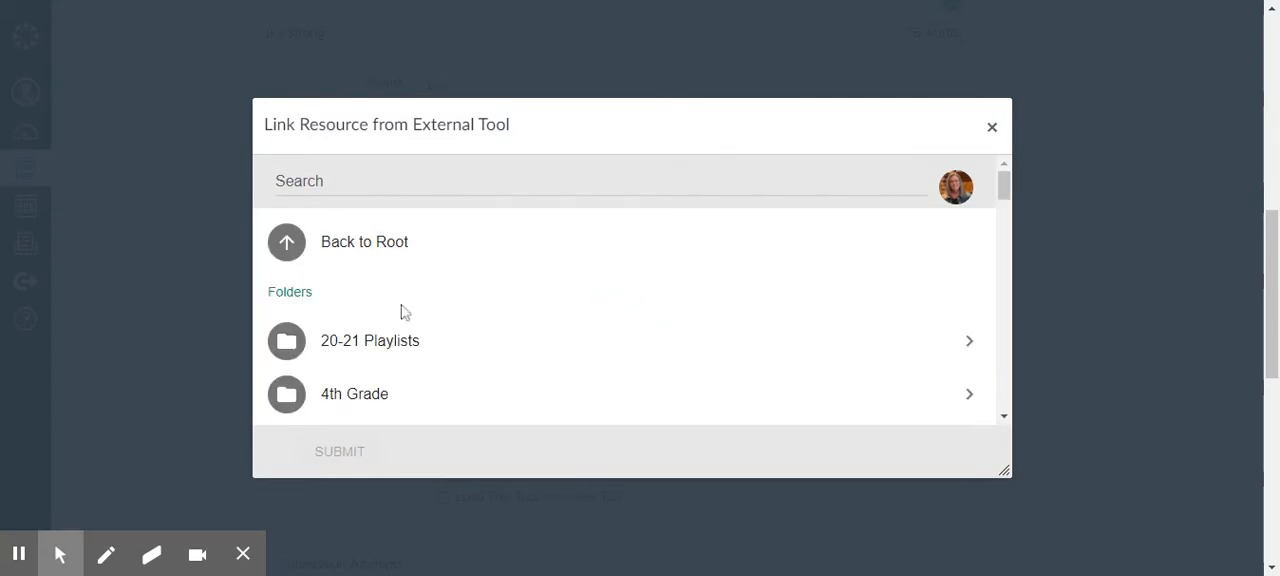
click(397, 342)
scroll(398, 347, down, 2)
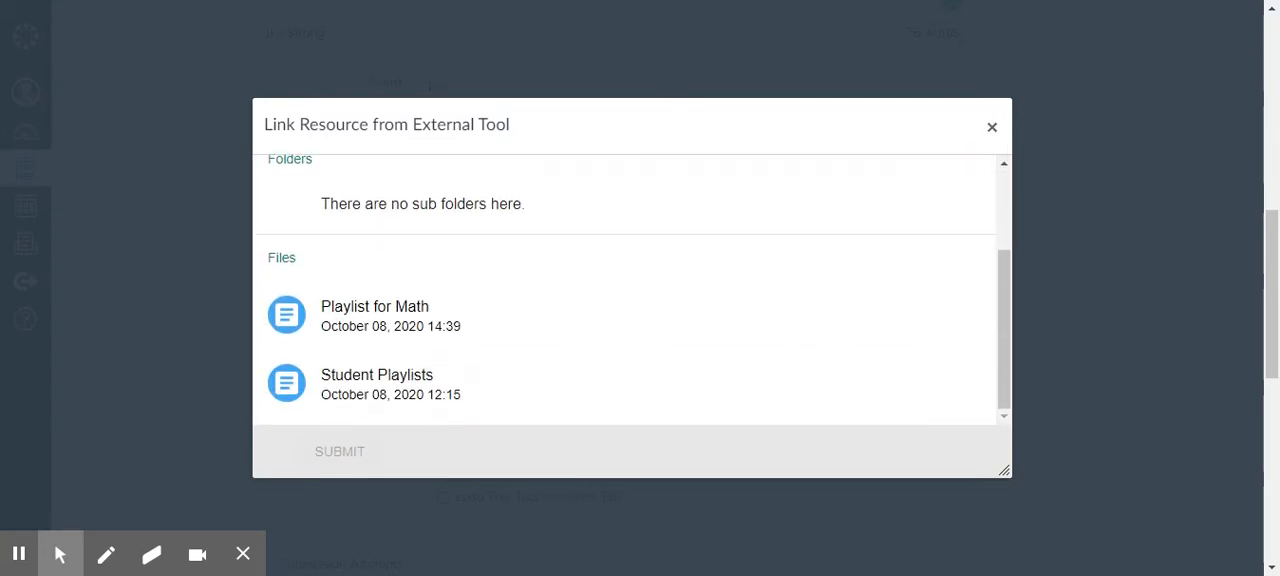
click(398, 332)
click(333, 452)
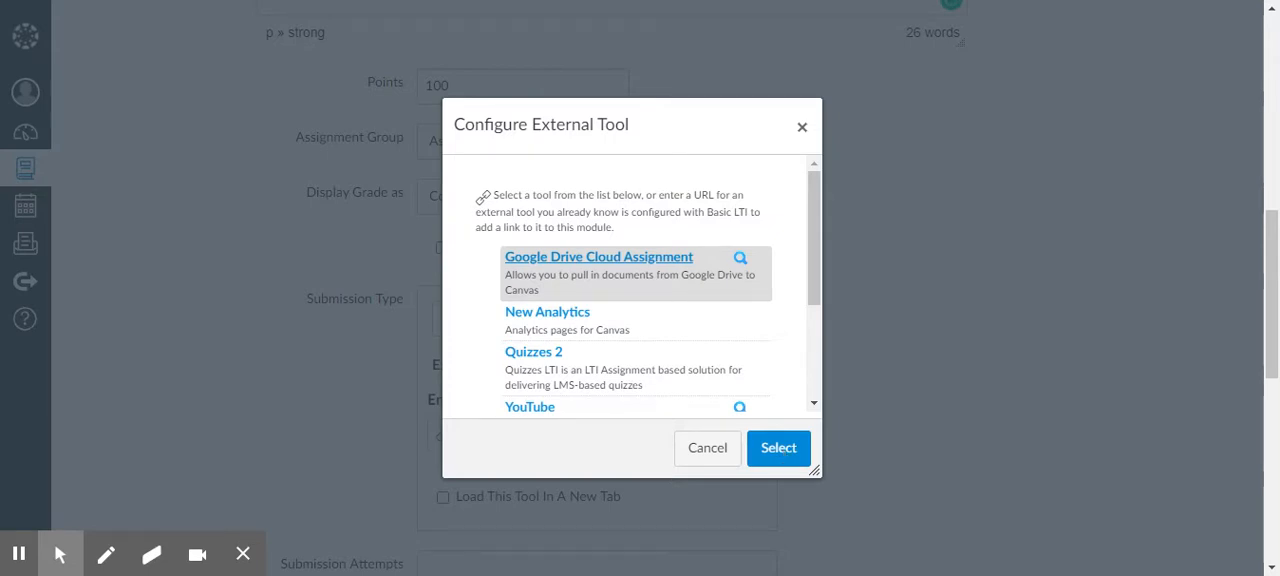
click(783, 452)
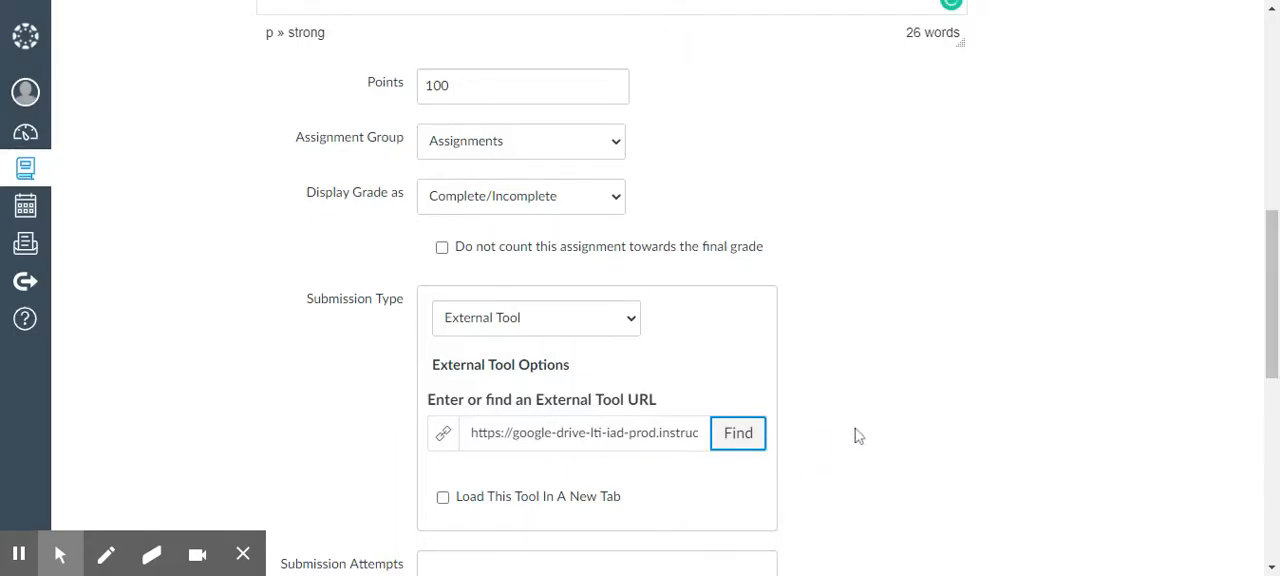
scroll(862, 434, down, 3)
scroll(864, 433, down, 4)
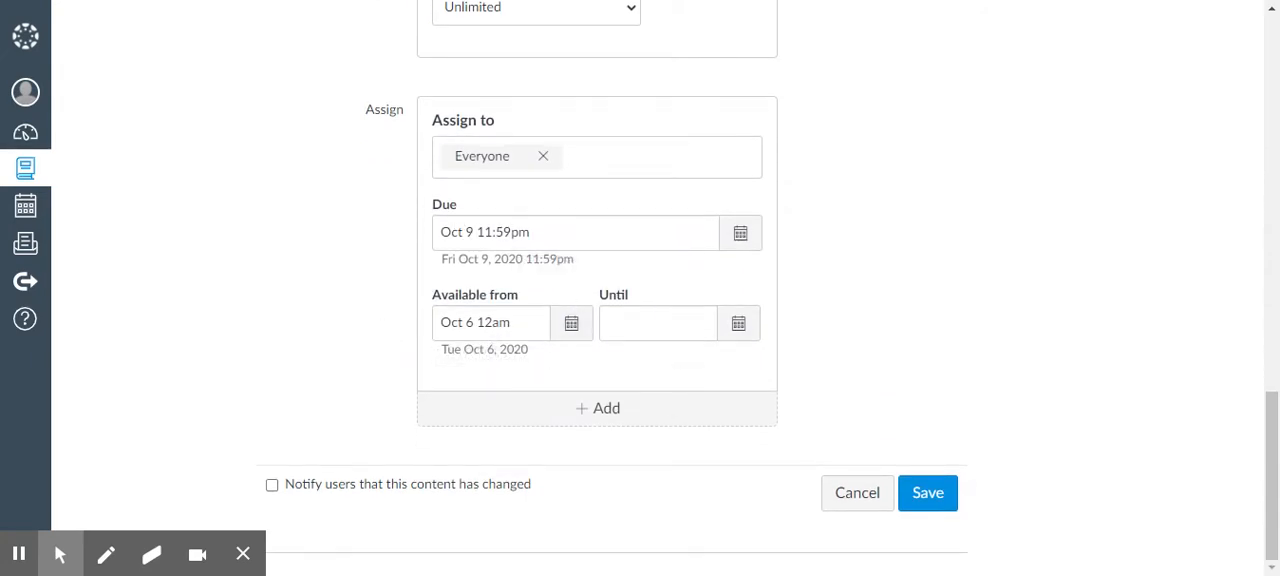
mouse_move(658, 323)
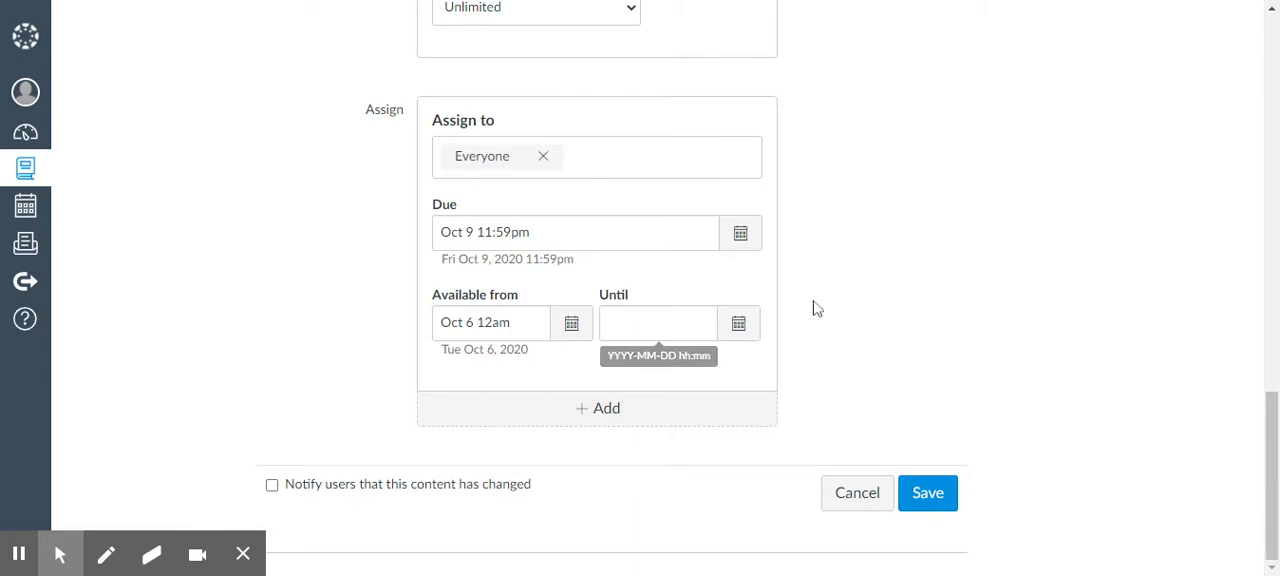
Step: Save the Google uploads assignment
click(933, 502)
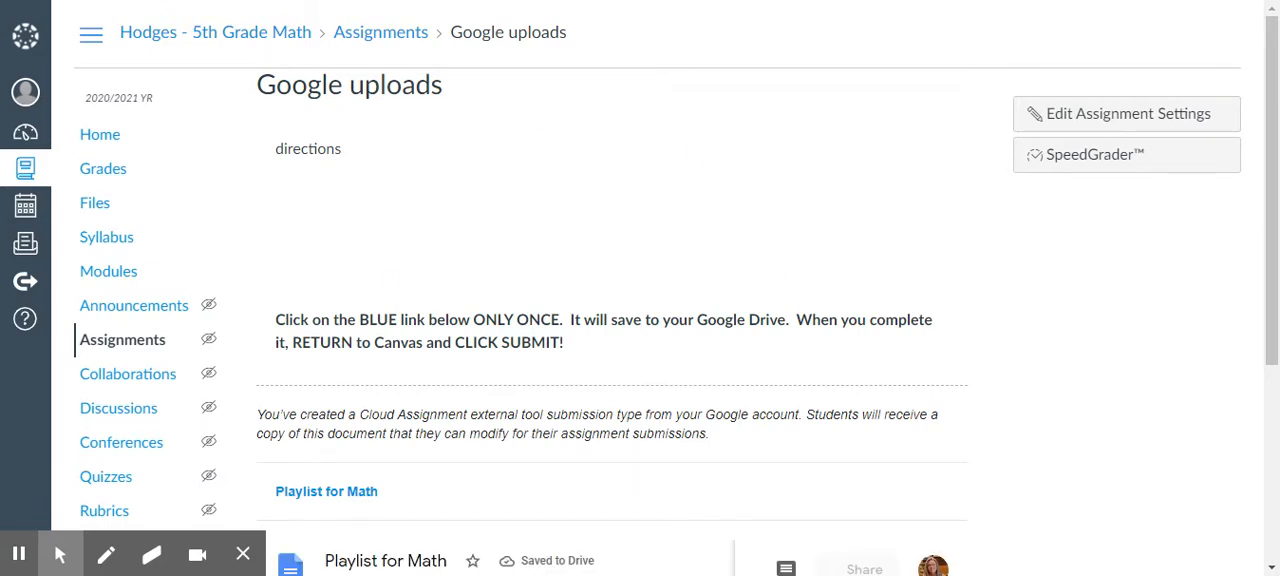
scroll(503, 366, down, 1)
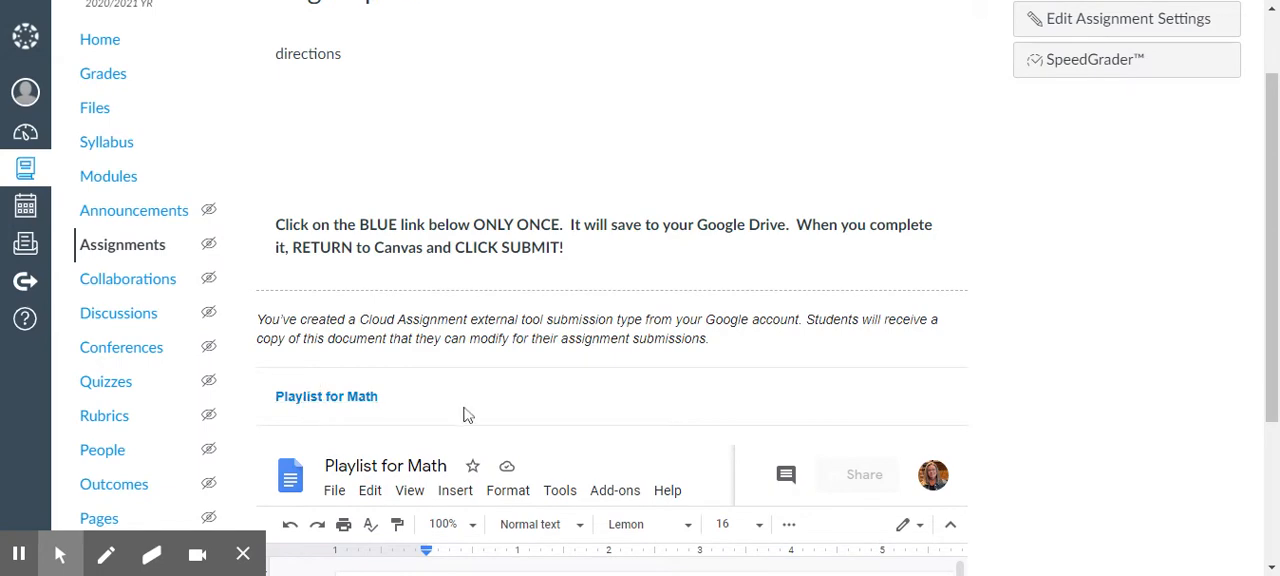
scroll(545, 402, down, 1)
scroll(545, 402, down, 1)
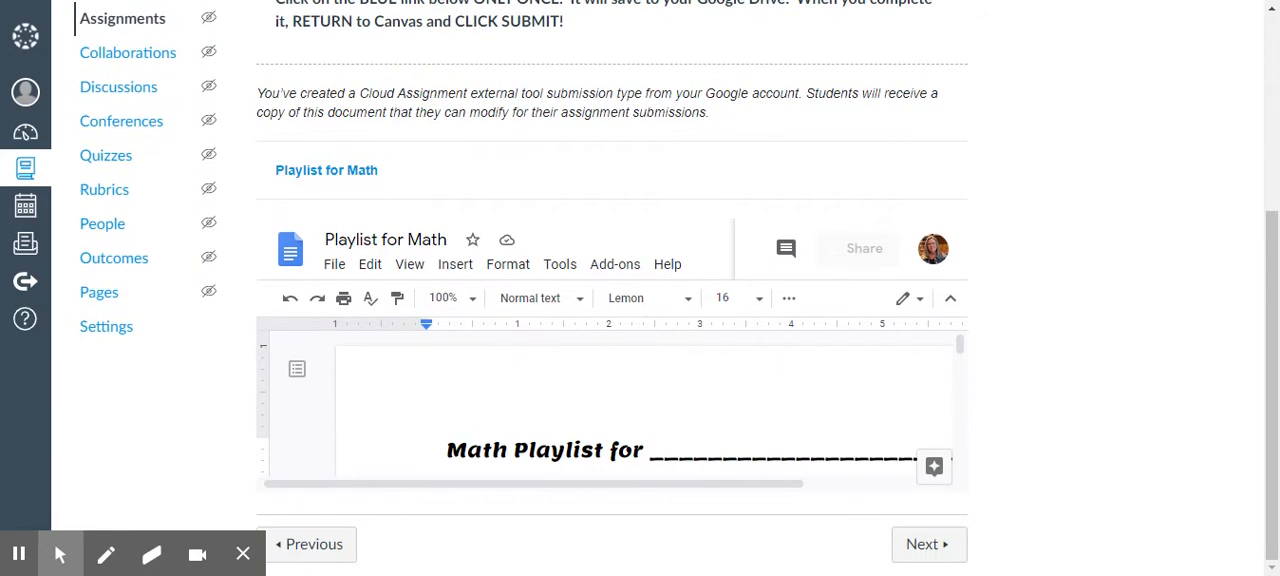
scroll(605, 410, down, 1)
scroll(605, 410, down, 1)
scroll(605, 410, down, 2)
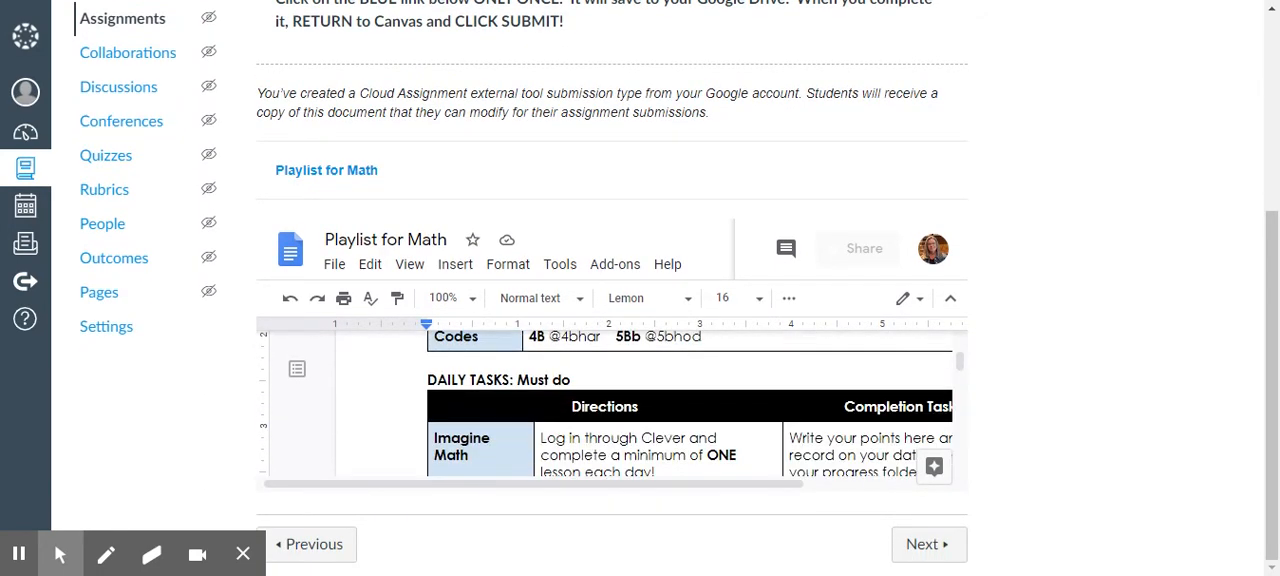
scroll(605, 410, up, 2)
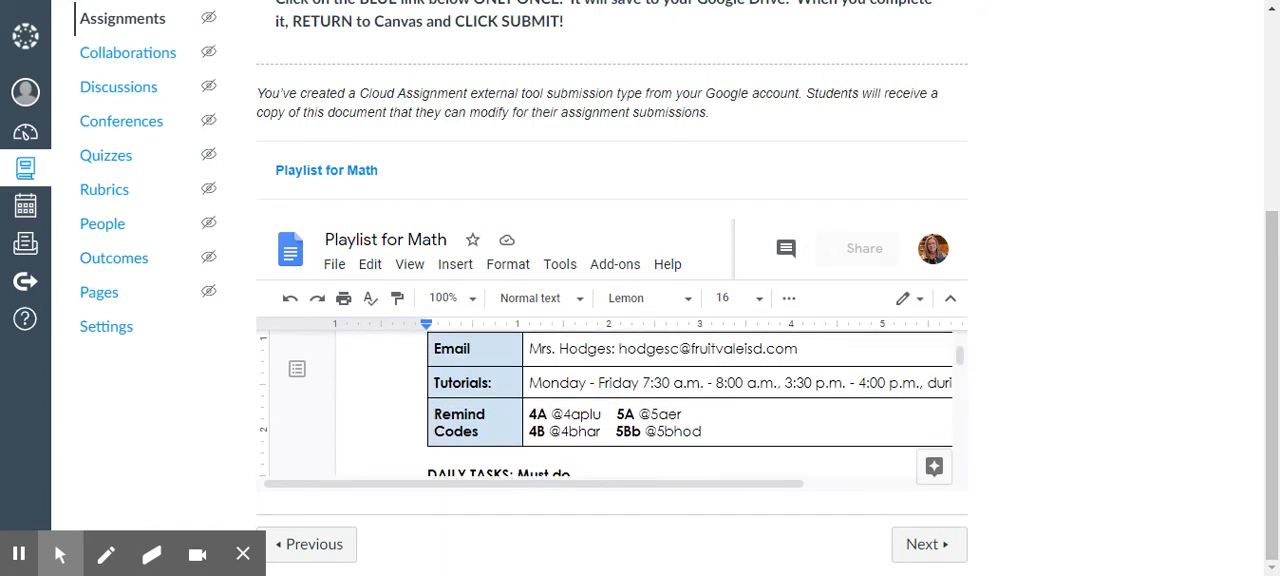
scroll(605, 410, down, 3)
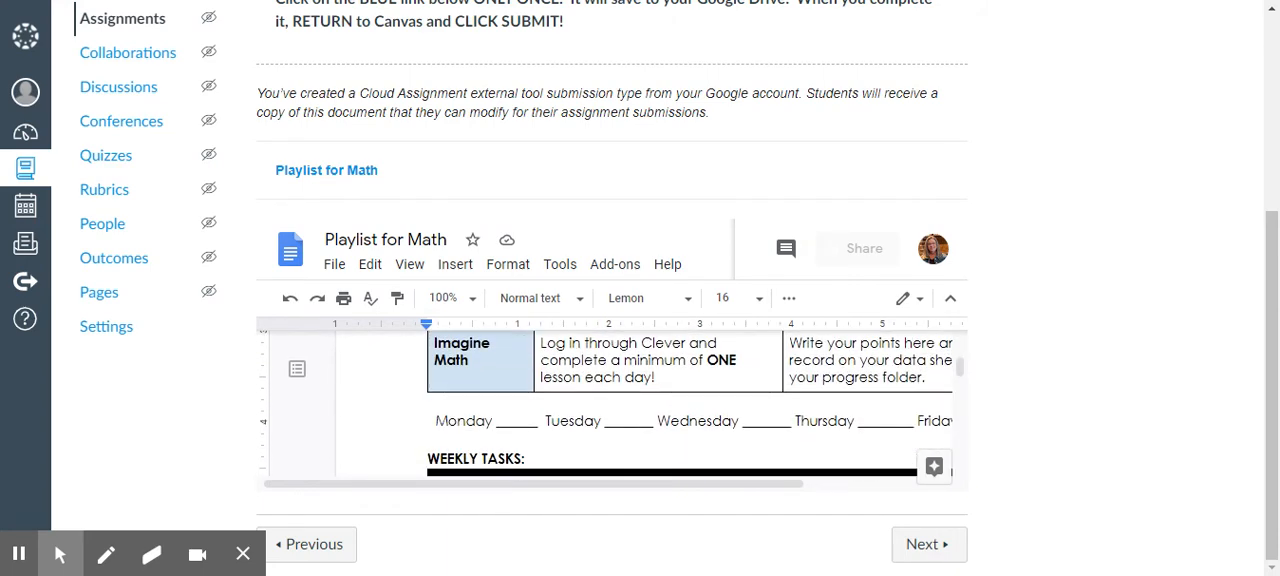
scroll(605, 410, down, 2)
scroll(605, 410, down, 1)
scroll(605, 410, down, 2)
scroll(605, 410, down, 2)
scroll(605, 410, down, 1)
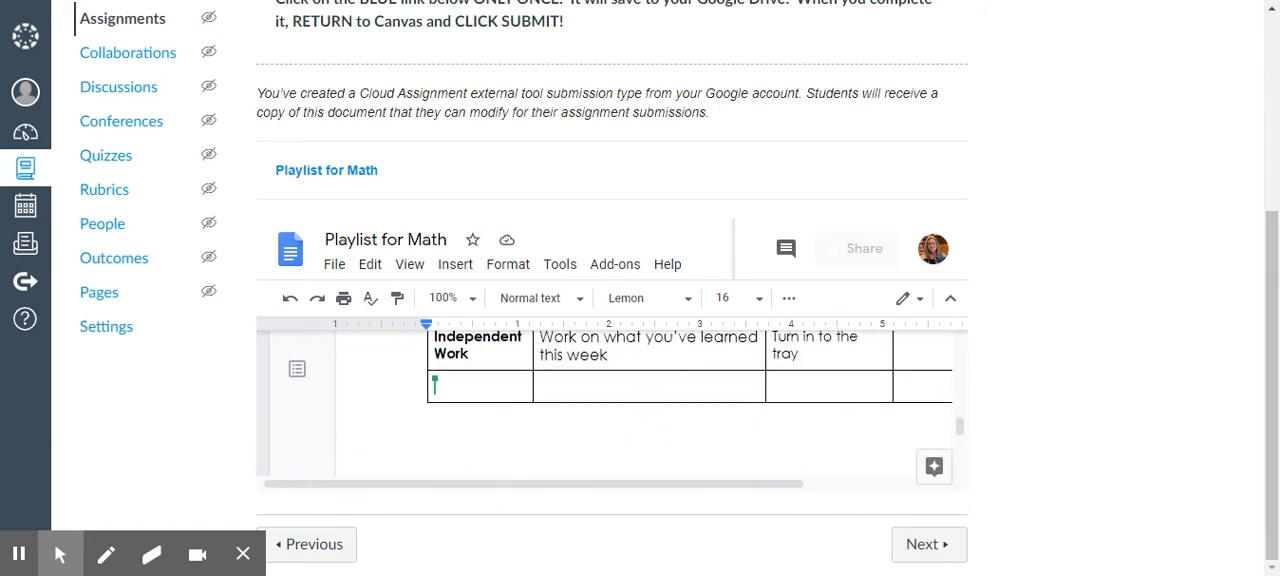
scroll(605, 410, down, 1)
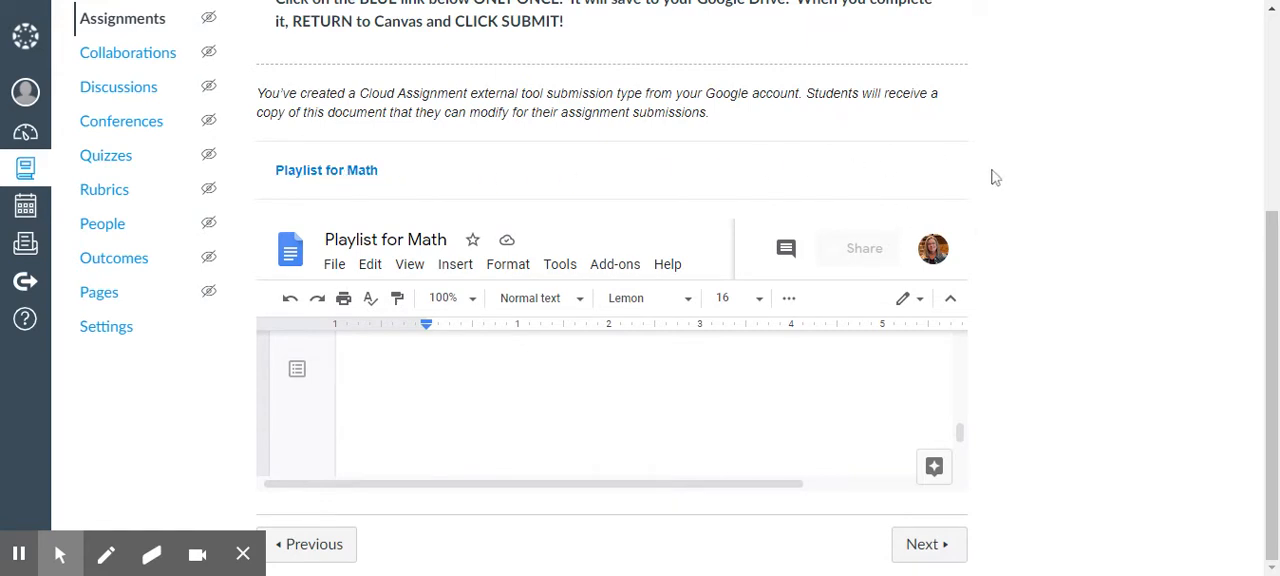
scroll(605, 410, up, 1)
scroll(605, 410, down, 2)
scroll(900, 400, up, 2)
scroll(991, 360, up, 3)
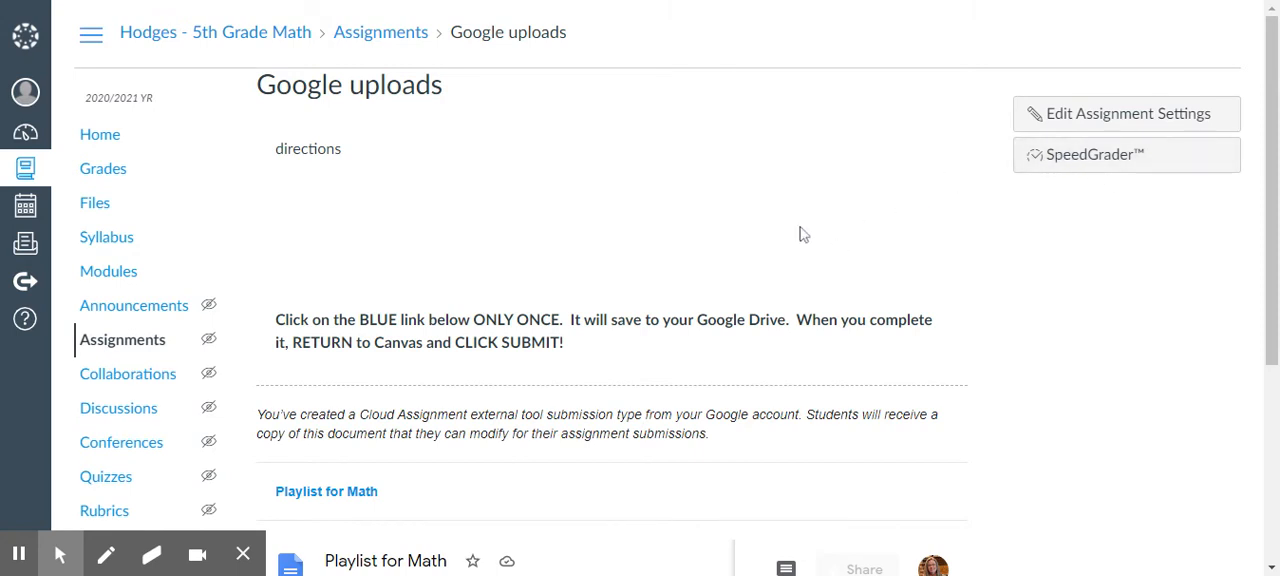
scroll(800, 234, down, 3)
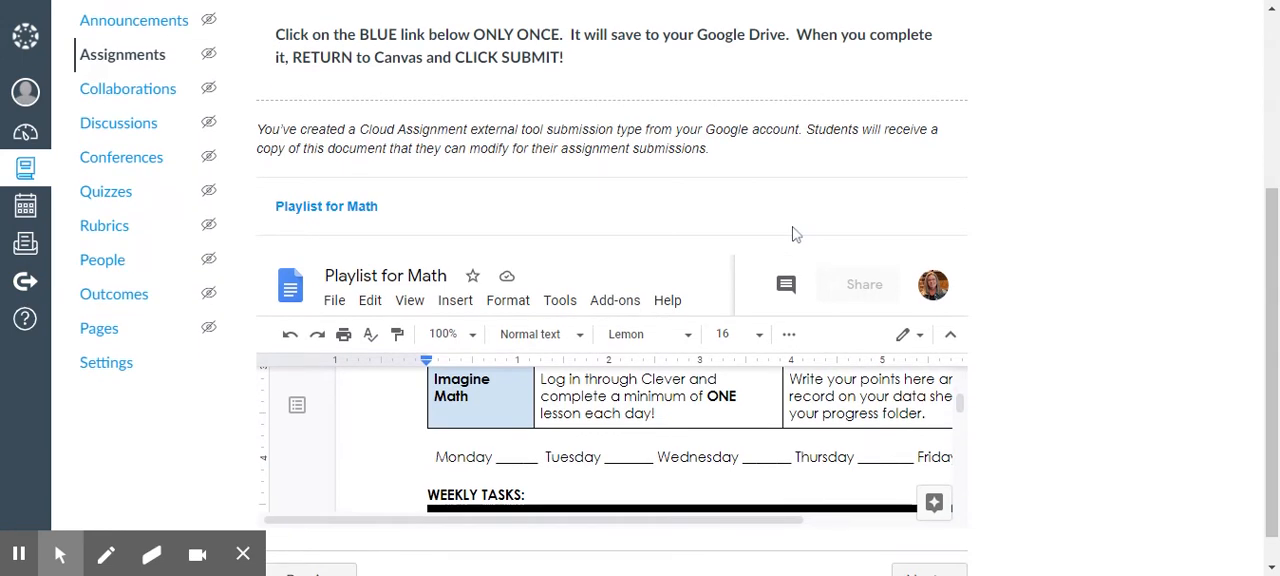
scroll(627, 327, up, 3)
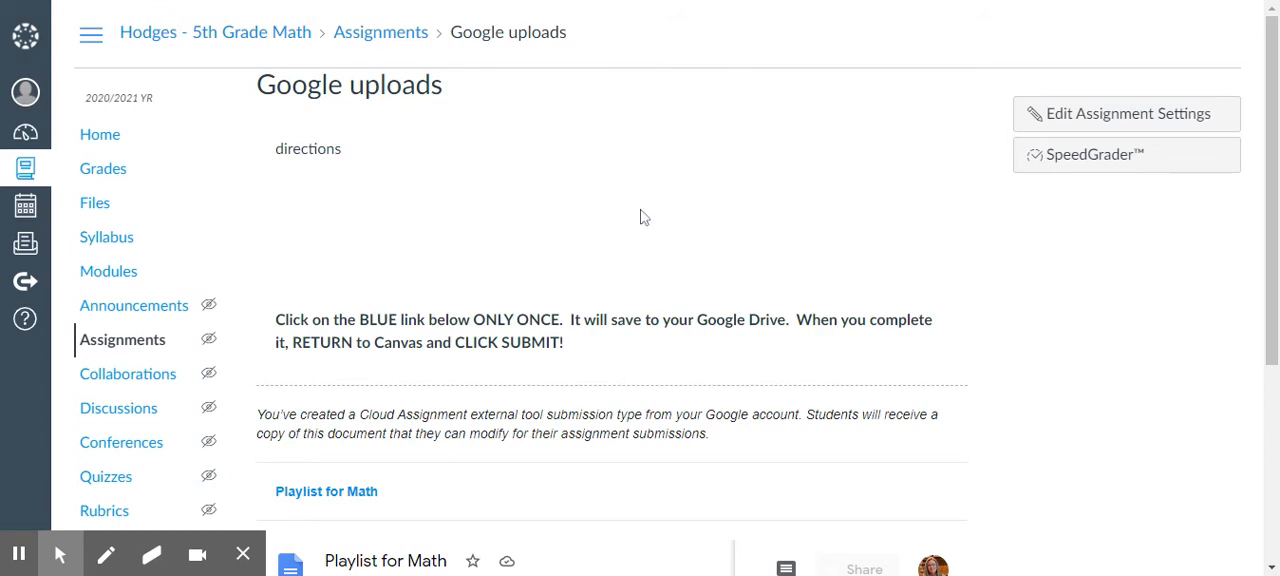
scroll(644, 218, down, 2)
scroll(644, 218, down, 2)
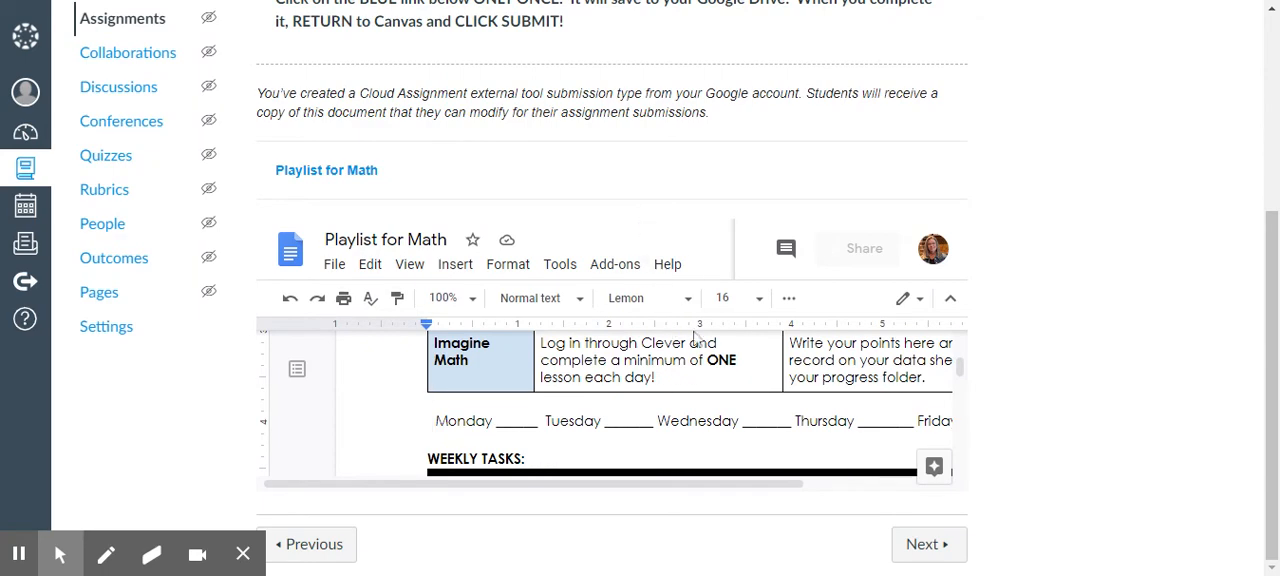
scroll(640, 400, down, 5)
scroll(640, 400, down, 5)
scroll(640, 400, down, 3)
scroll(640, 400, down, 5)
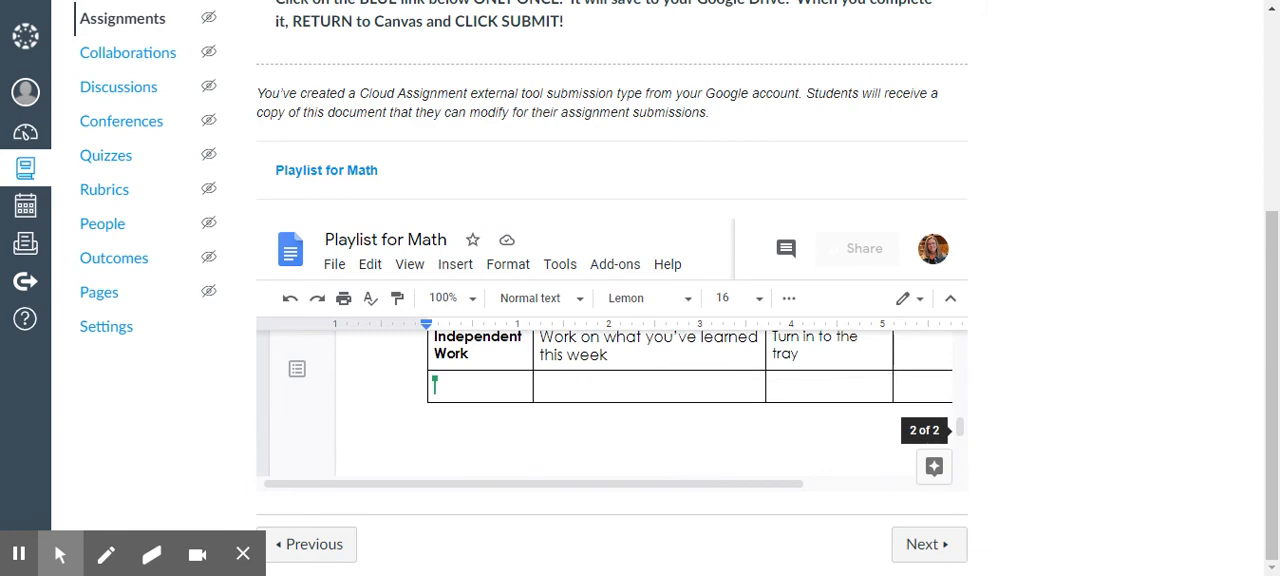
scroll(640, 400, up, 3)
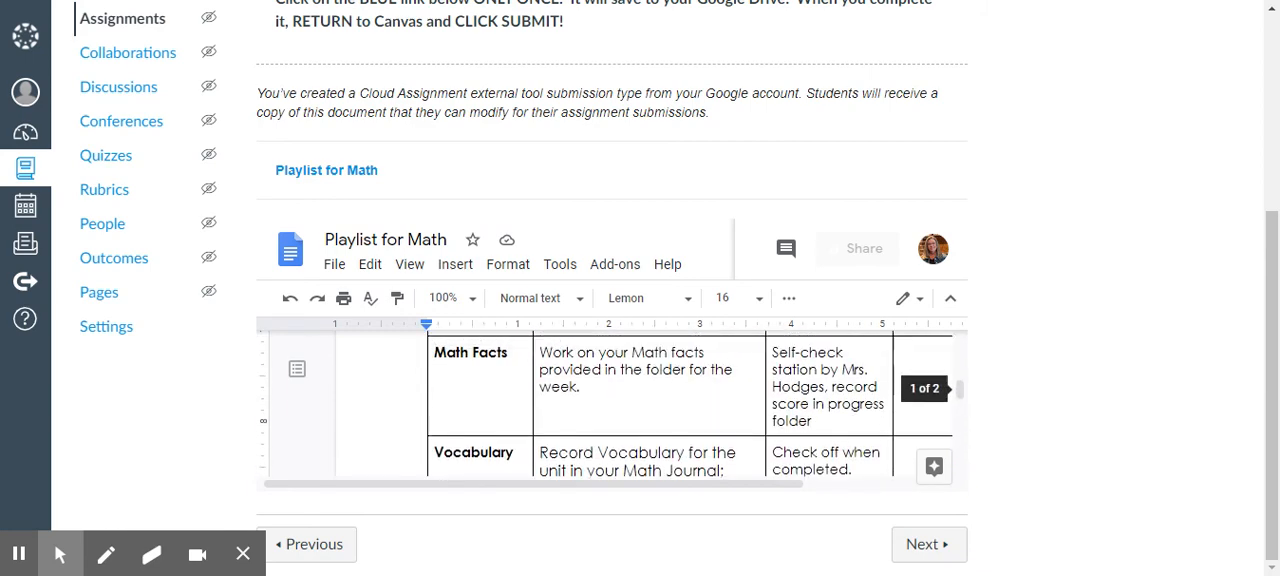
scroll(610, 400, up, 10)
scroll(610, 400, up, 3)
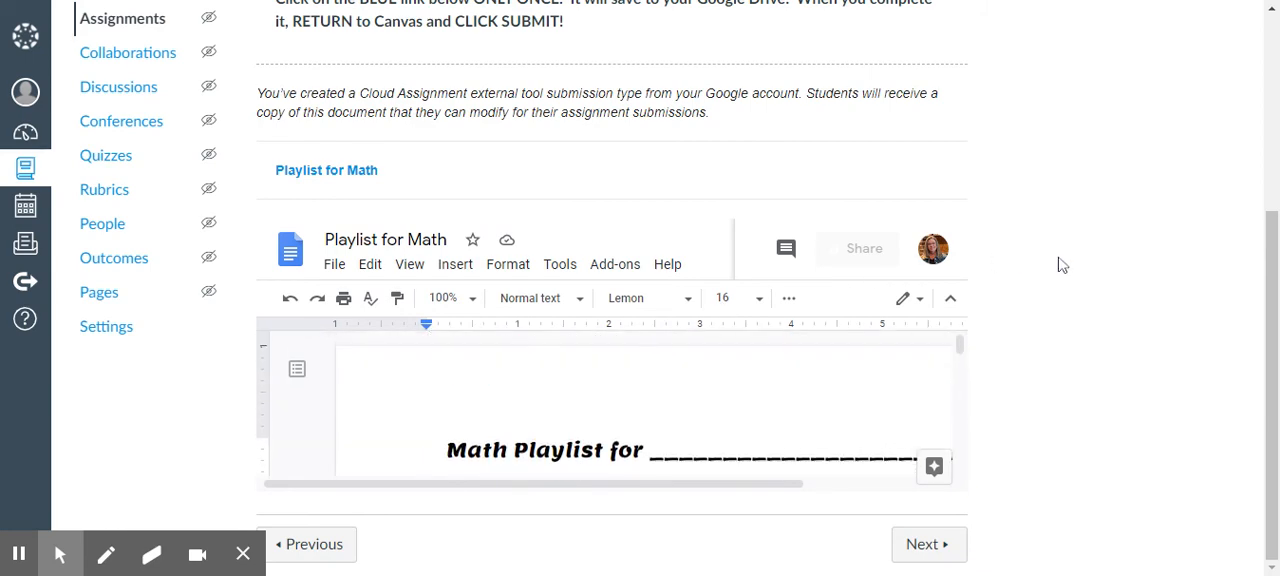
scroll(1110, 280, up, 3)
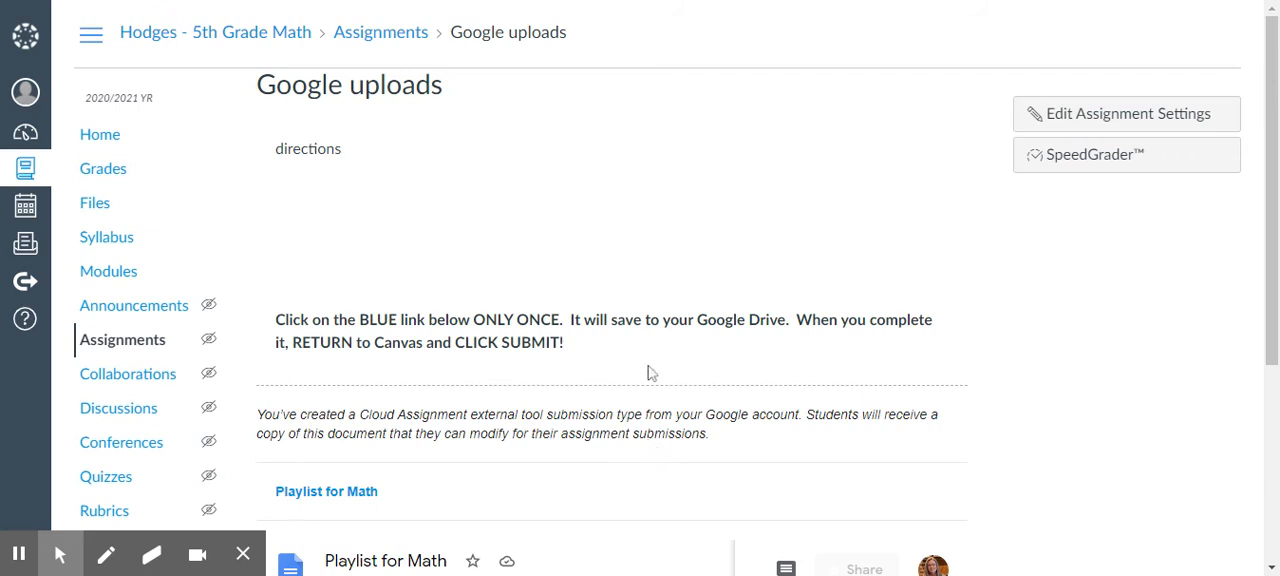
scroll(651, 371, down, 3)
scroll(651, 371, down, 2)
scroll(611, 410, down, 3)
scroll(611, 410, down, 3)
scroll(611, 410, down, 3)
scroll(611, 410, up, 5)
scroll(611, 410, up, 5)
scroll(611, 410, up, 3)
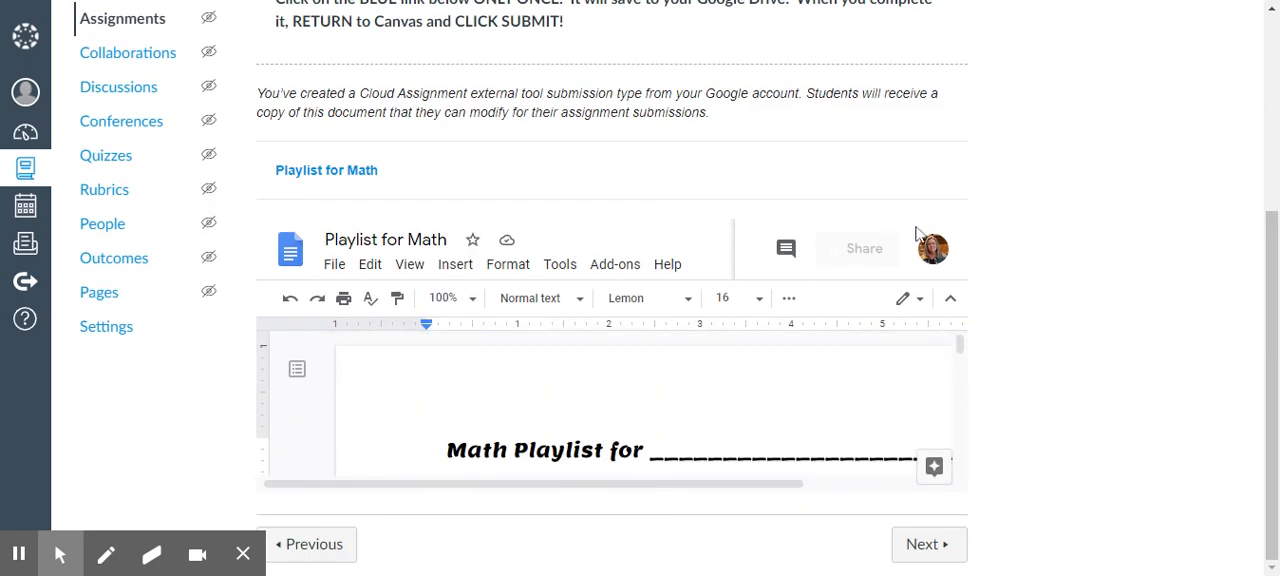
scroll(921, 181, up, 3)
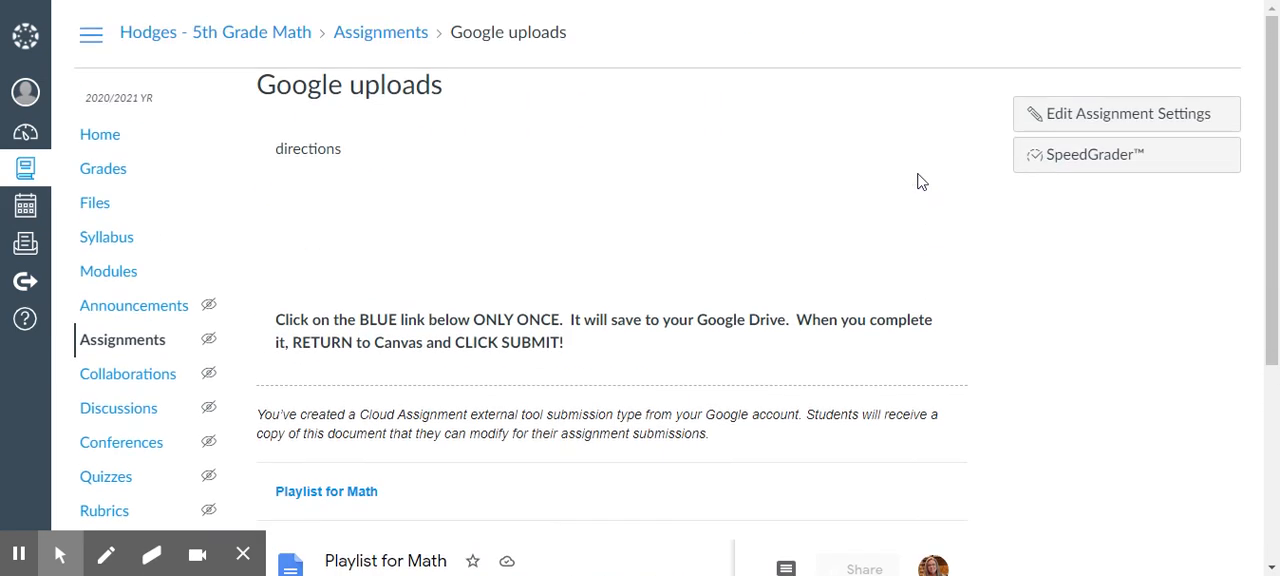